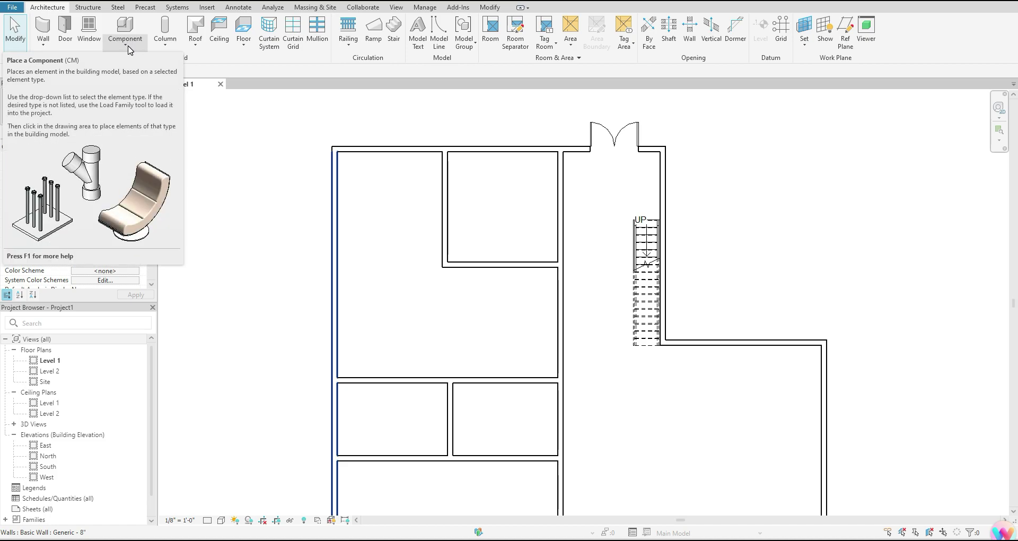
Start a Model In-Place component from the Architecture tab's Component drop-down
left_click(128, 49)
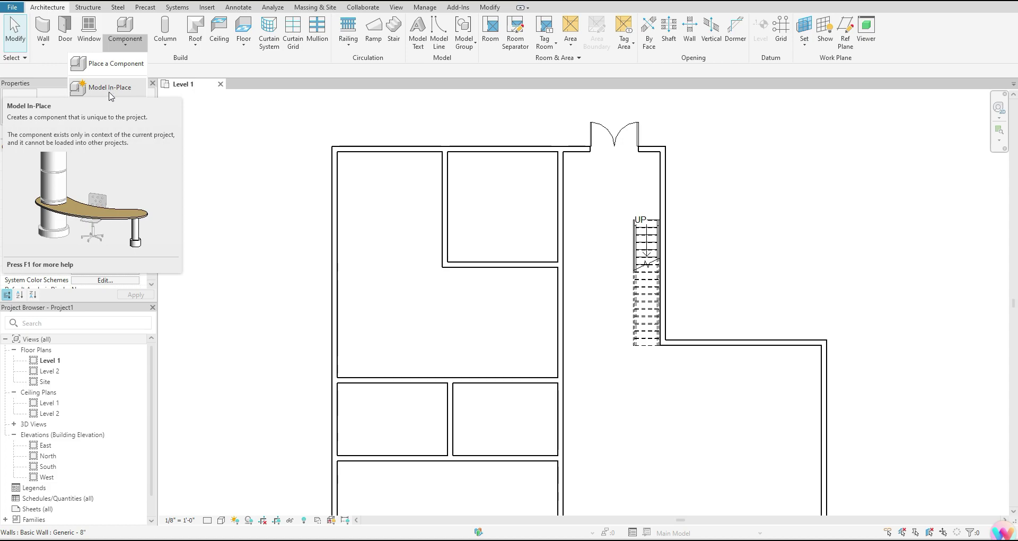
left_click(109, 89)
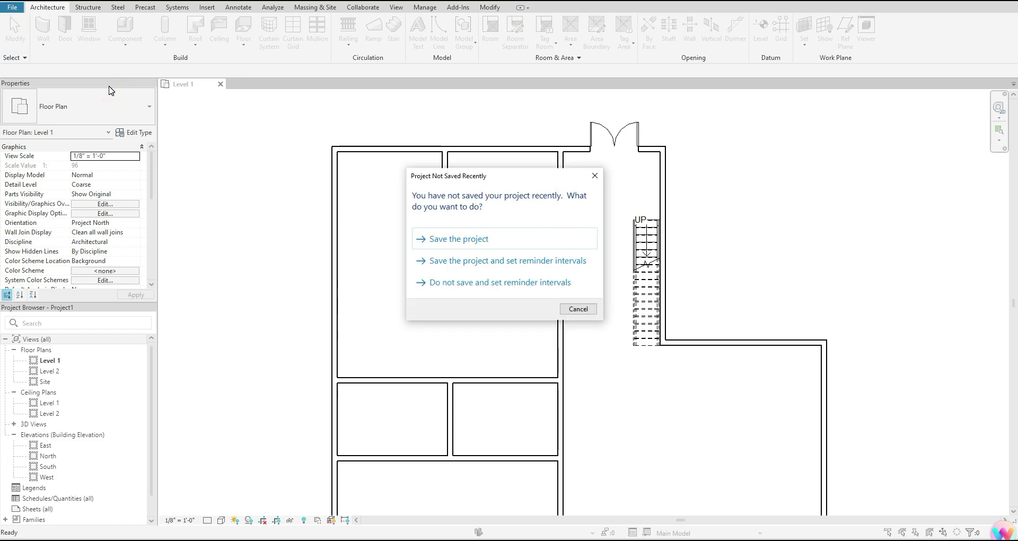
Dismiss the save reminder and set Furniture as the in-place component's family category
left_click(594, 176)
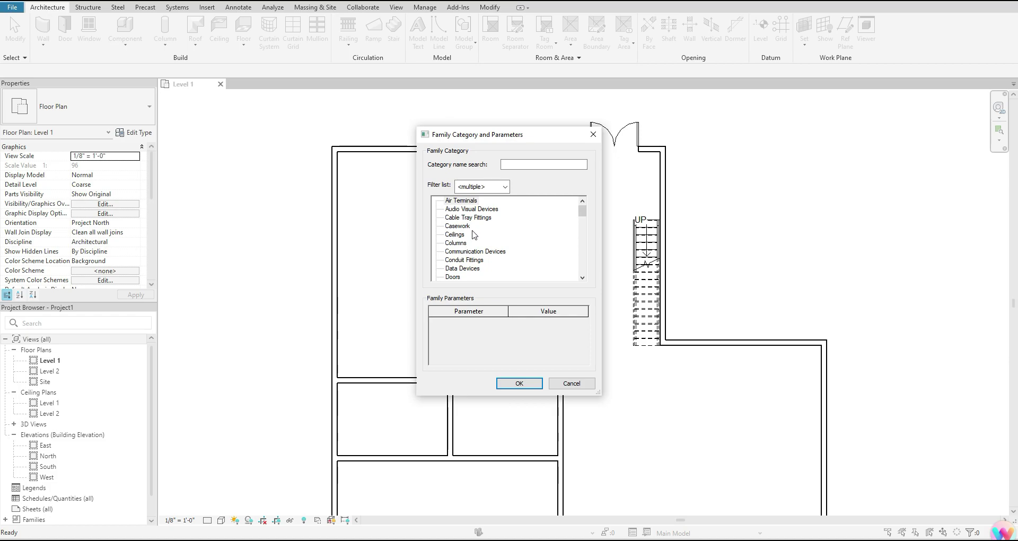
left_click_drag(581, 210, 584, 229)
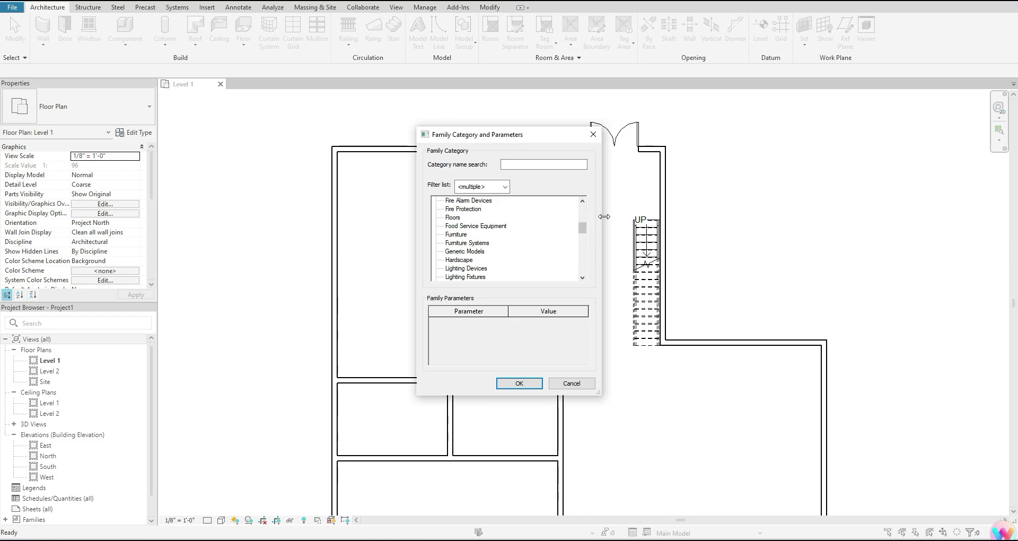
left_click_drag(586, 230, 586, 232)
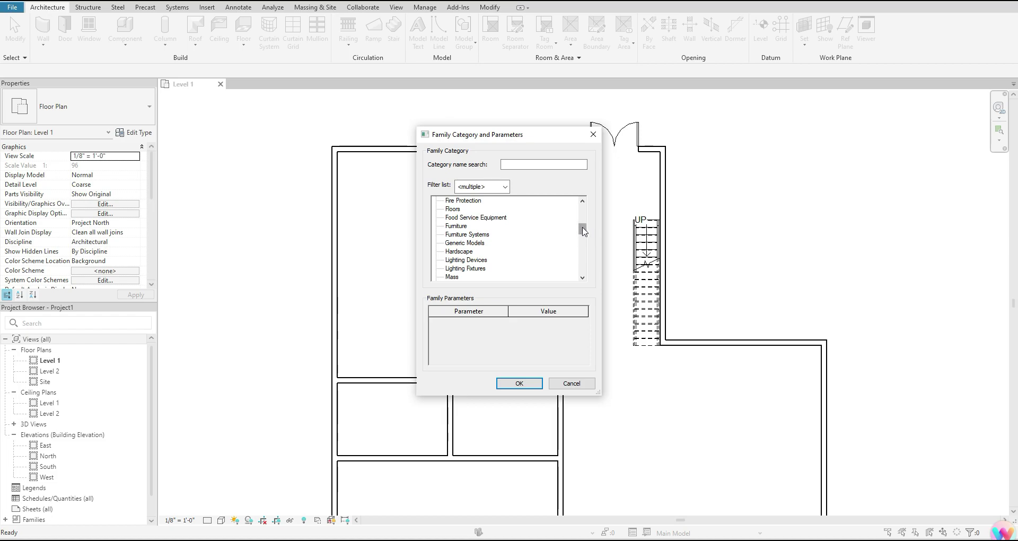
left_click_drag(582, 232, 582, 224)
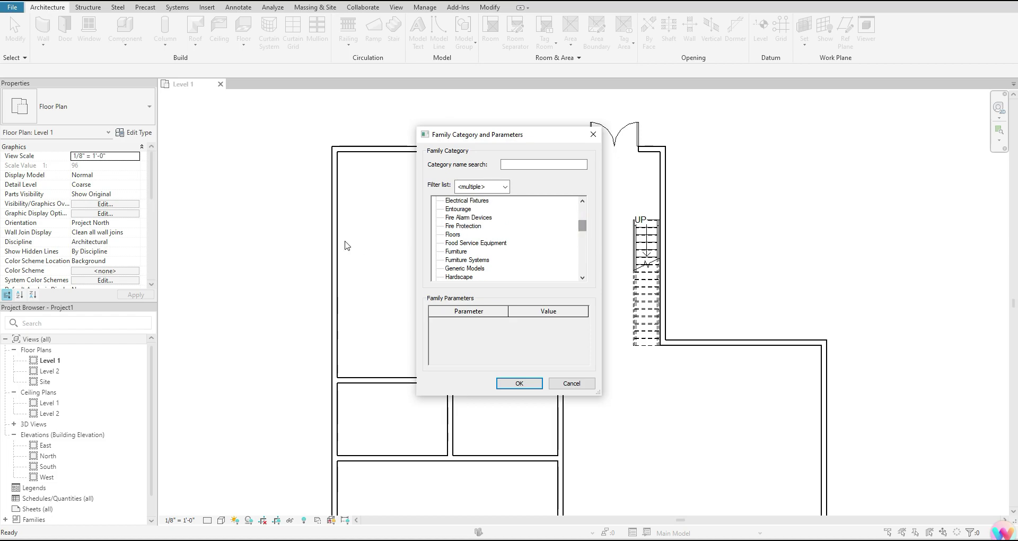
left_click(455, 252)
left_click(507, 383)
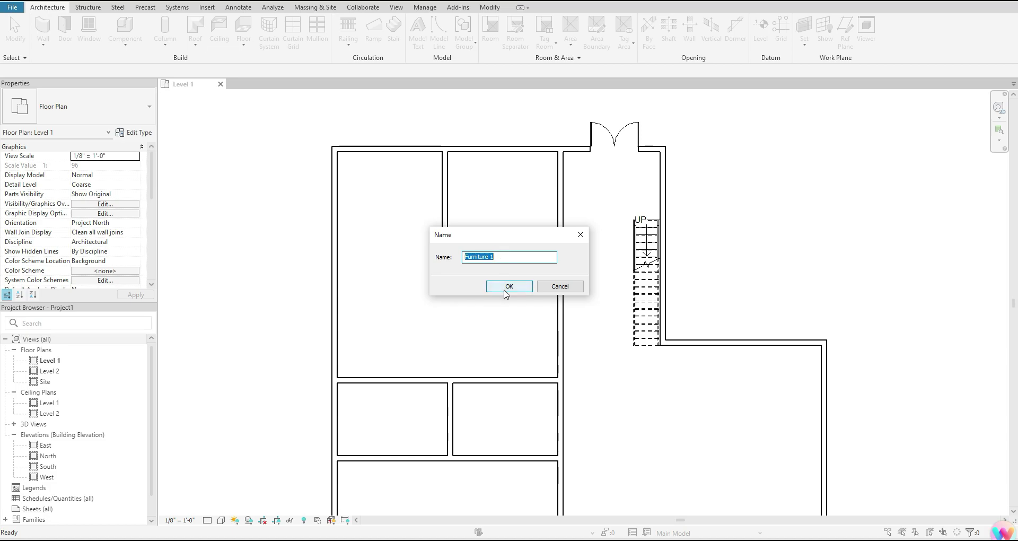
Accept the default name 'Furniture 1' to enter the in-place editor
left_click(506, 285)
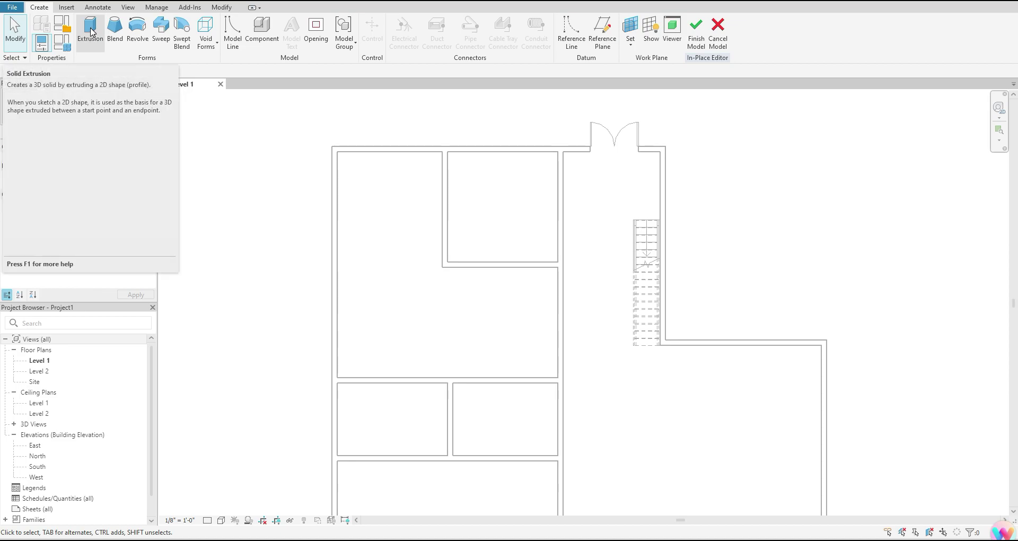
Start a solid Extrusion sketch from the Forms panel
left_click(93, 33)
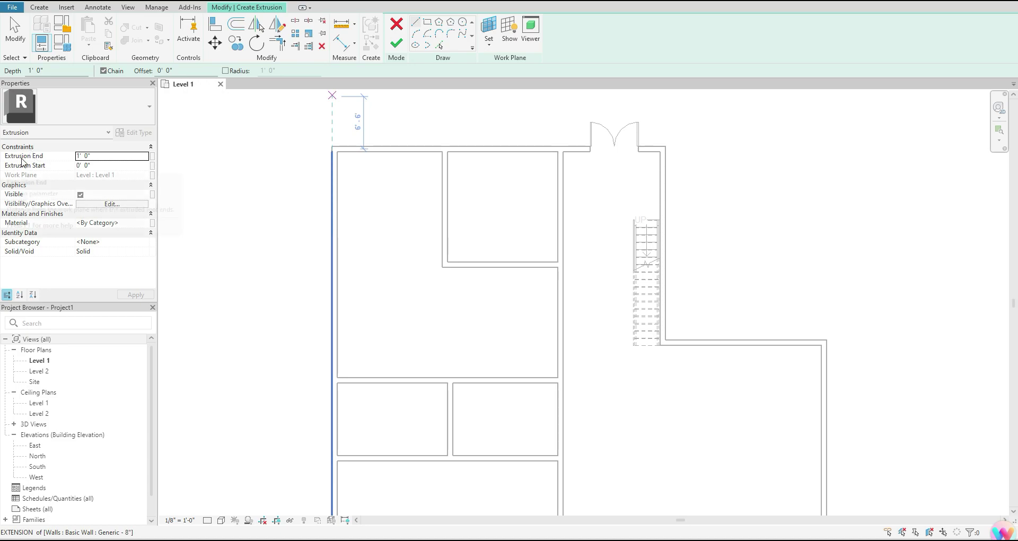
mouse_move(22, 159)
Set the Extrusion End to 2' 10" in Properties, then cancel the line tool
double_click(98, 157)
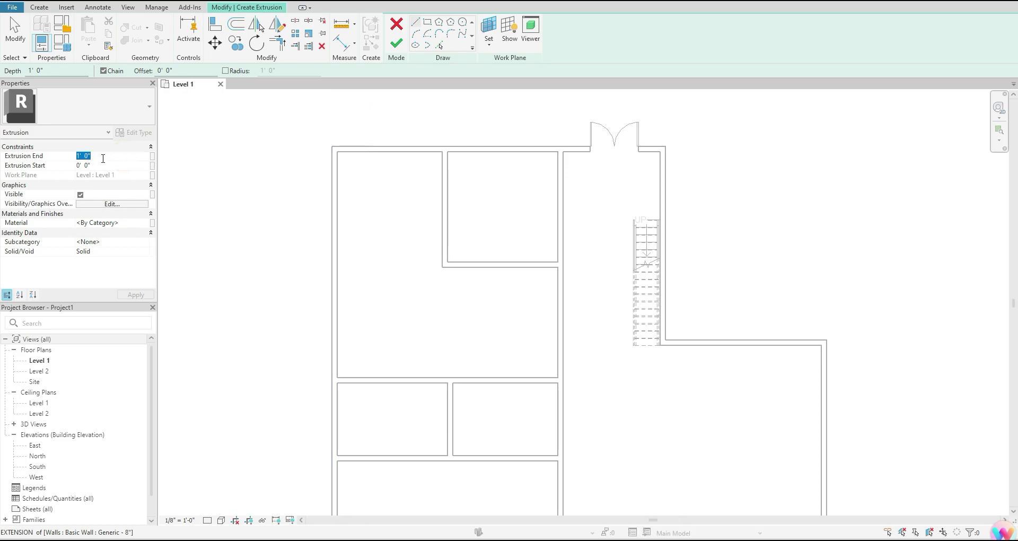
type("2' 10\"")
key("Return")
key("Escape")
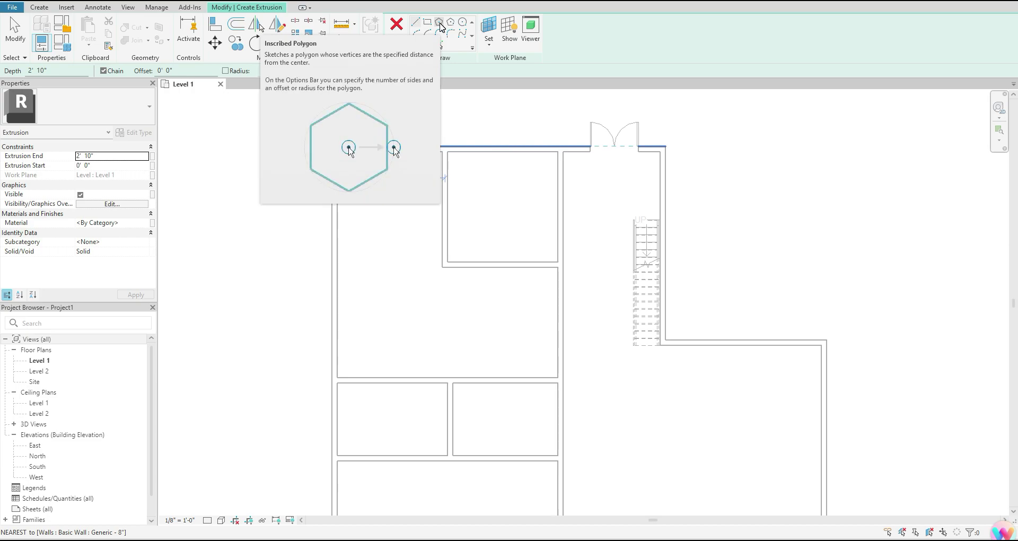
Sketch a 6-sided inscribed polygon in the large left room as the table outline
left_click(440, 24)
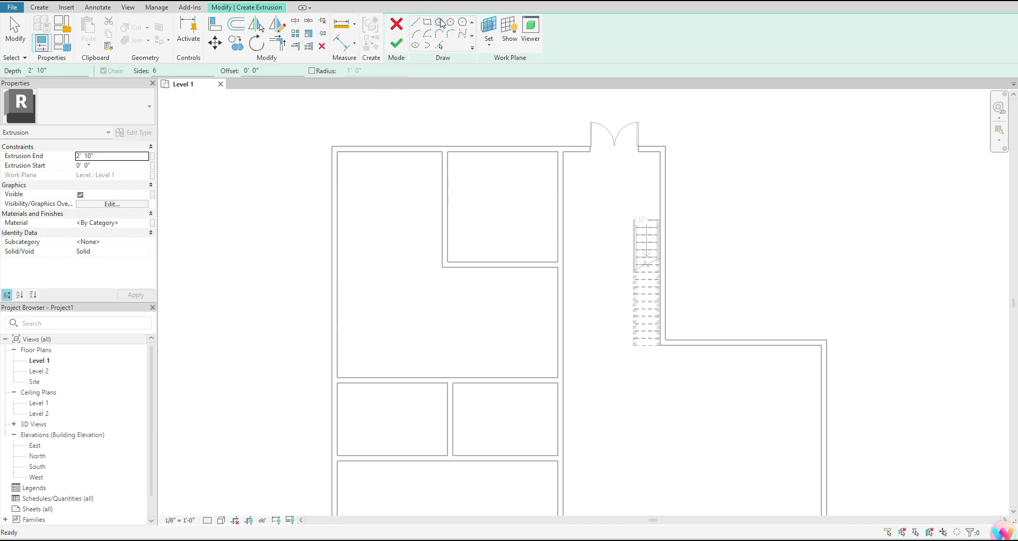
scroll(384, 241, "up", 3)
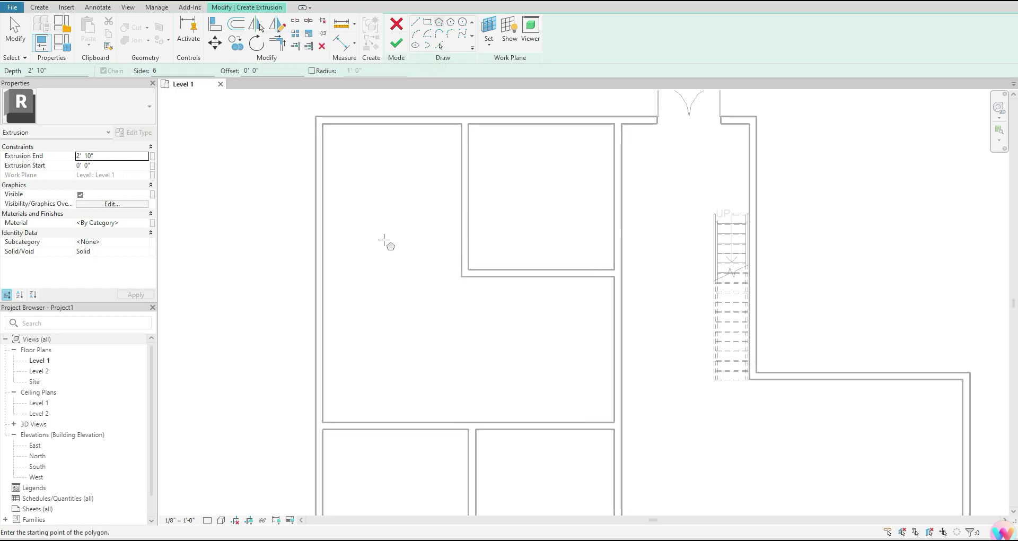
left_click(392, 206)
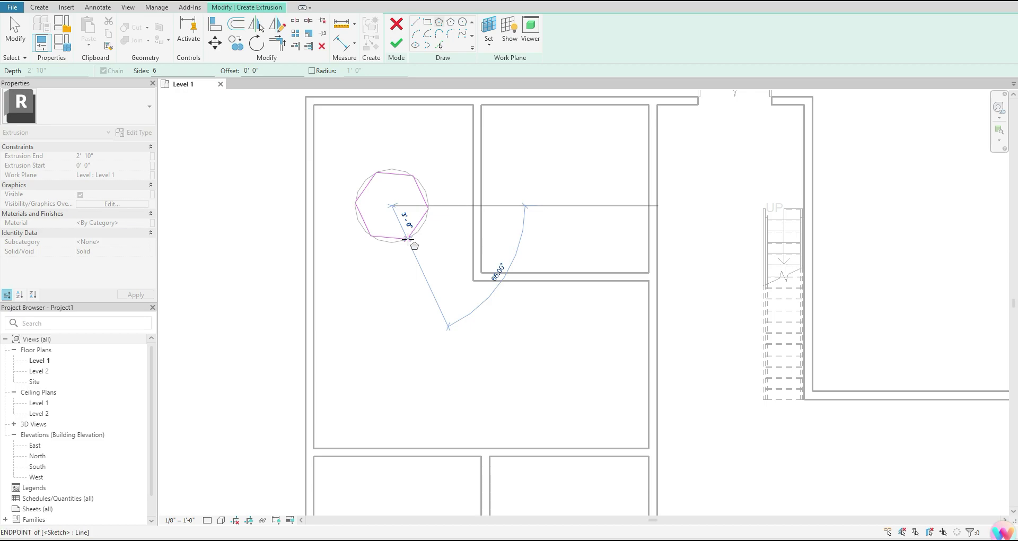
left_click(408, 239)
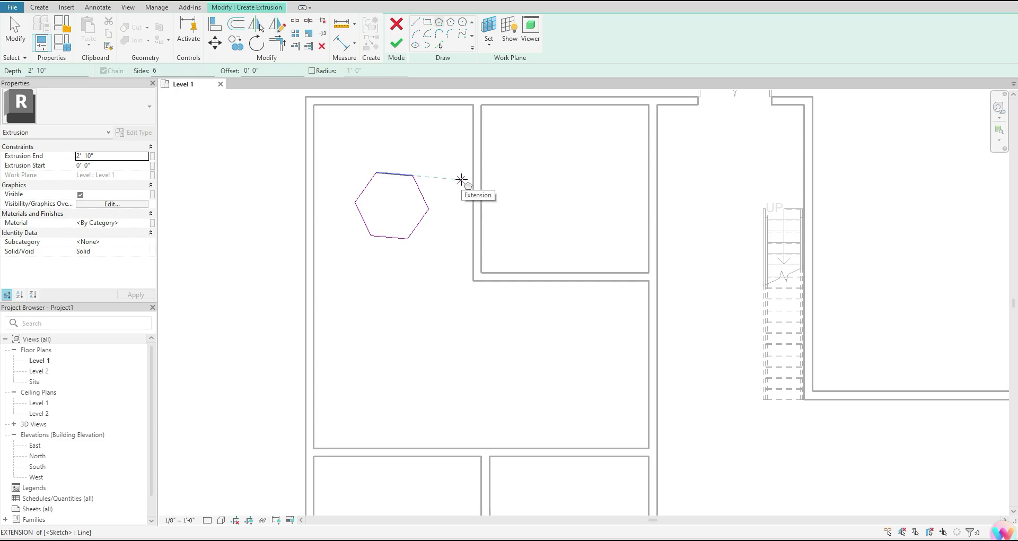
Draw a smaller inscribed hexagon at the same centre as the table's opening
left_click(386, 201)
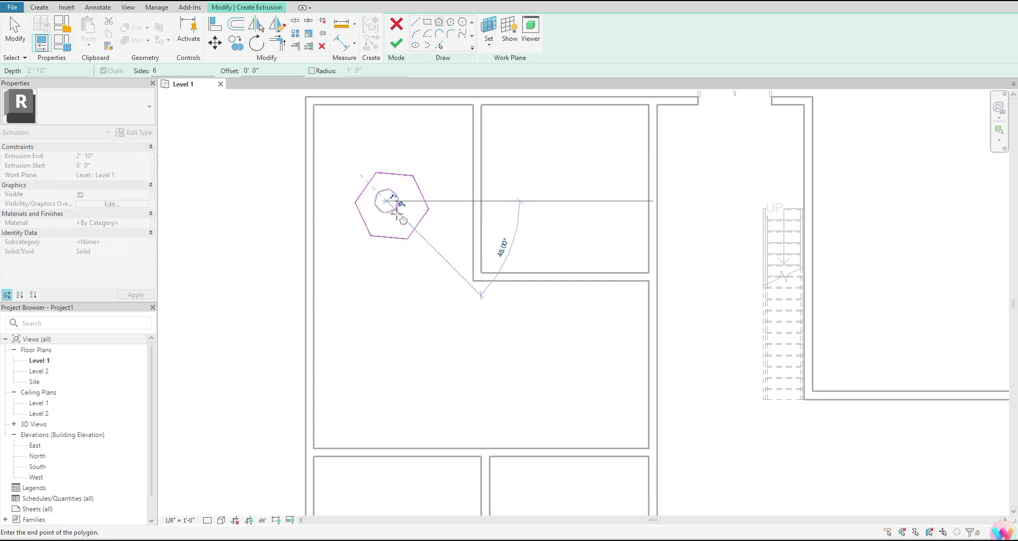
left_click(397, 214)
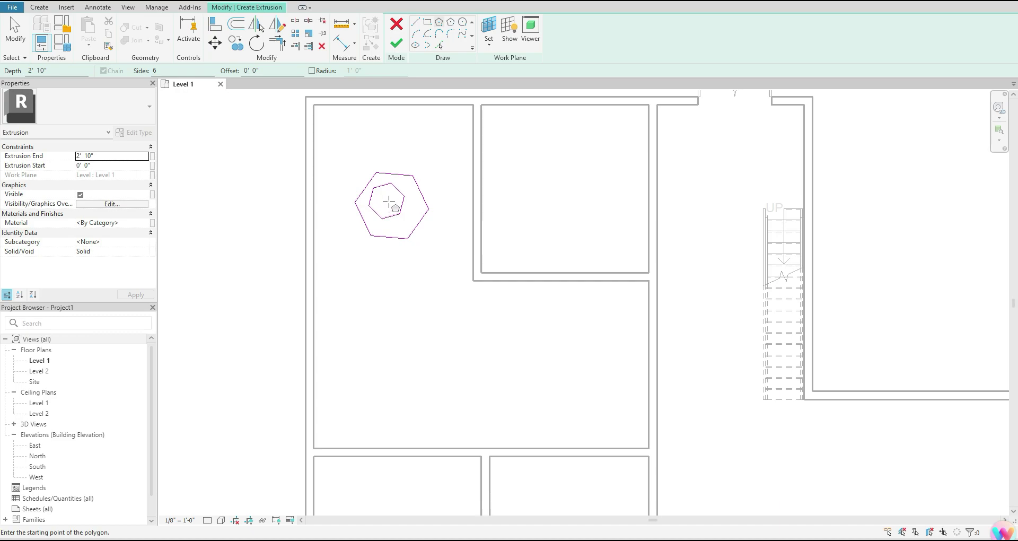
Finish the extrusion sketch and the in-place model, then select the table to check it
left_click(398, 44)
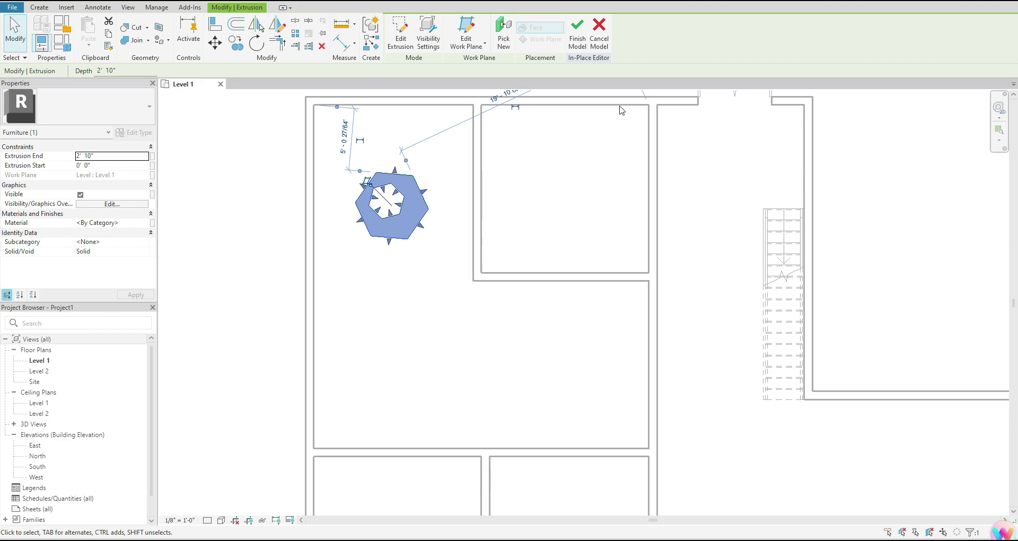
left_click(577, 33)
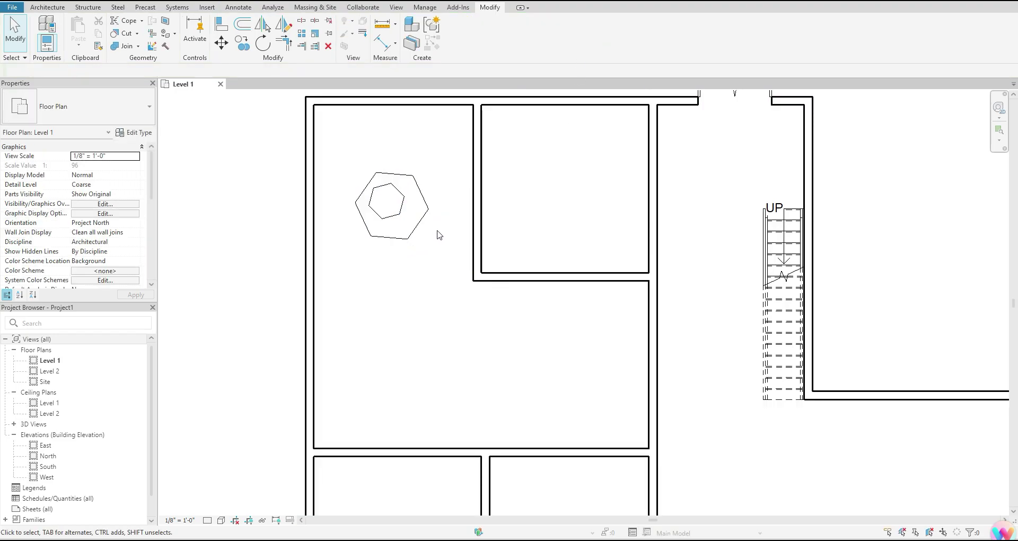
left_click(416, 183)
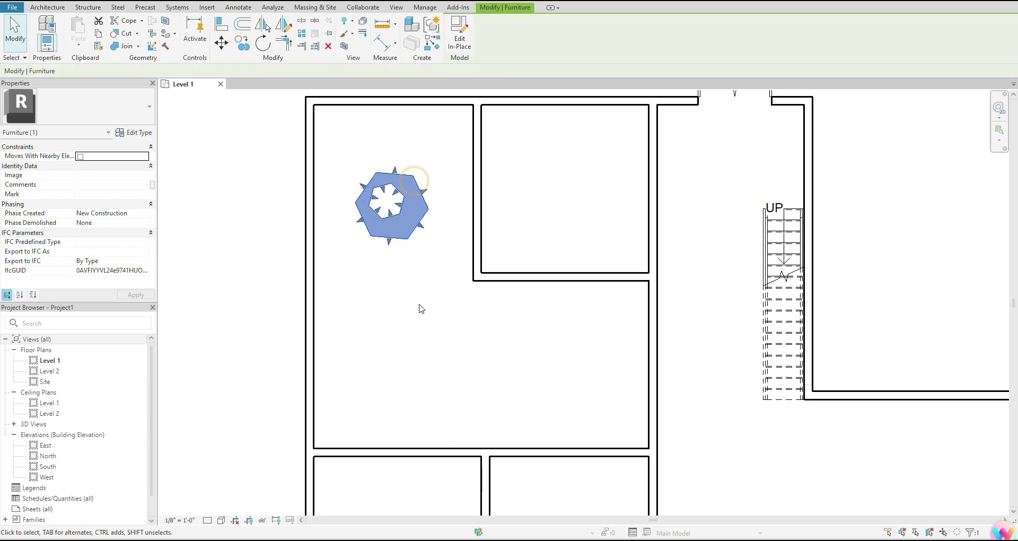
Switch to the Default 3D View and zoom, orbit and pan to inspect the hexagonal table
left_click(423, 280)
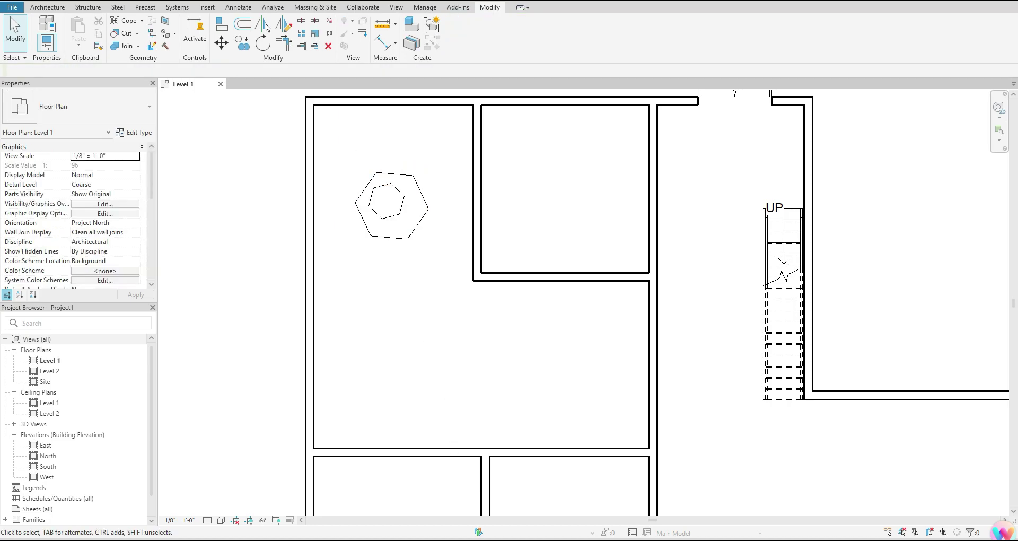
left_click(225, 1)
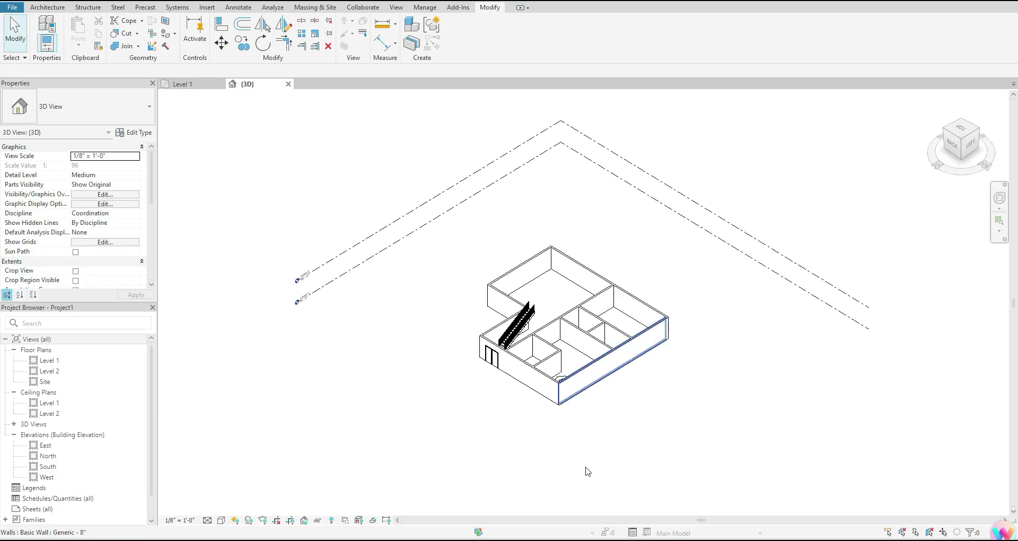
scroll(586, 470, "up", 3)
scroll(534, 318, "up", 4)
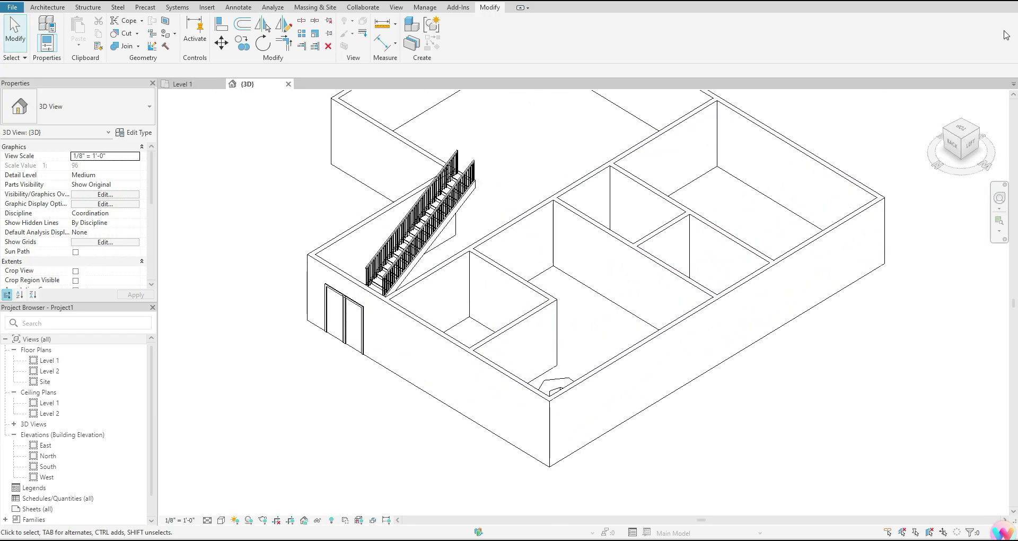
left_click_drag(963, 132, 953, 159)
middle_click_drag(543, 393, 530, 254)
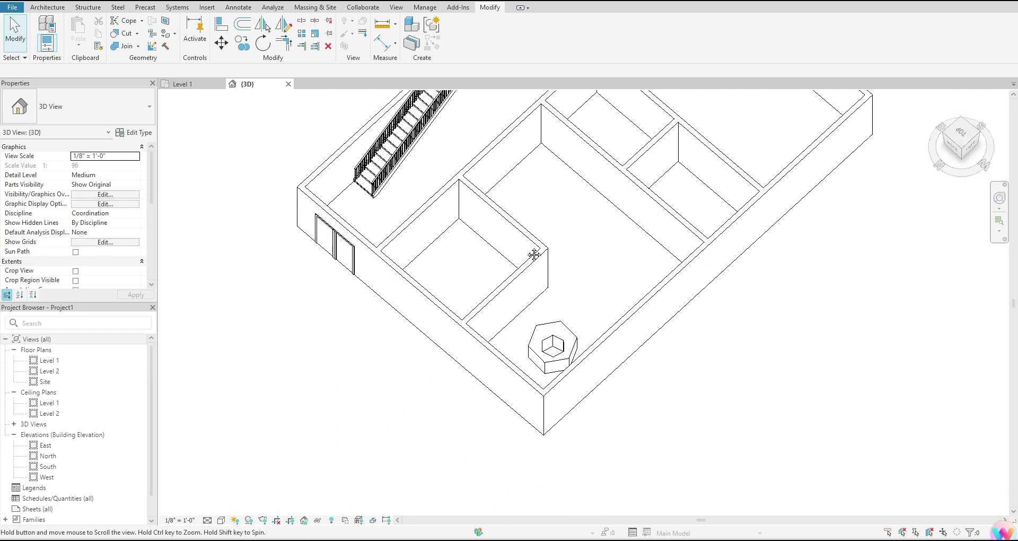
left_click(550, 316)
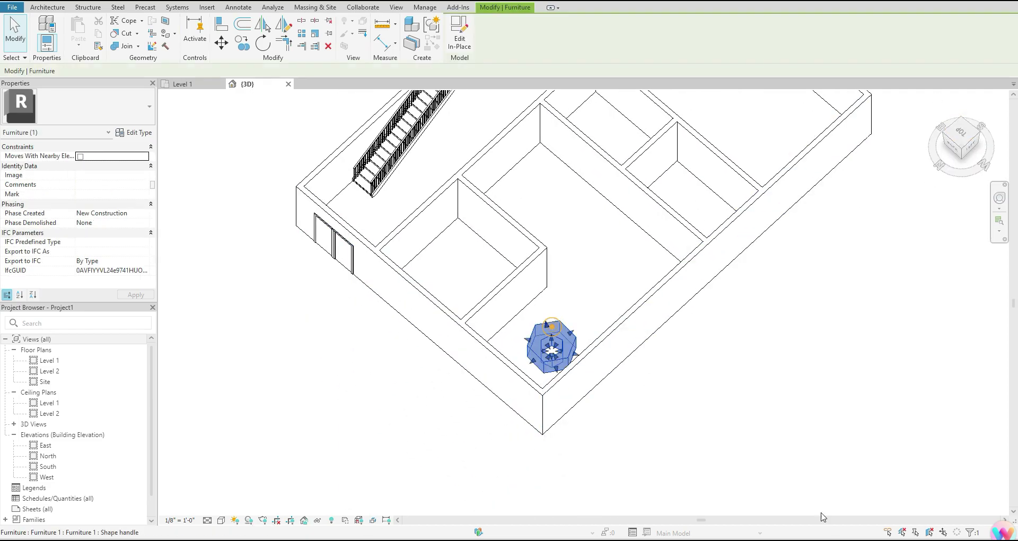
left_click(646, 272)
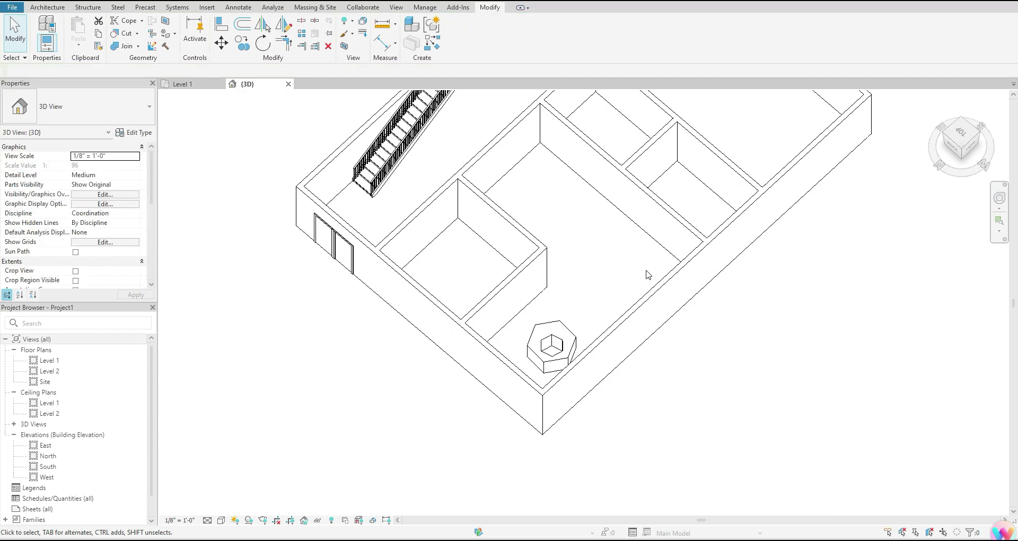
Return to the Level 1 plan view and bring up the Architecture ribbon
left_click(185, 85)
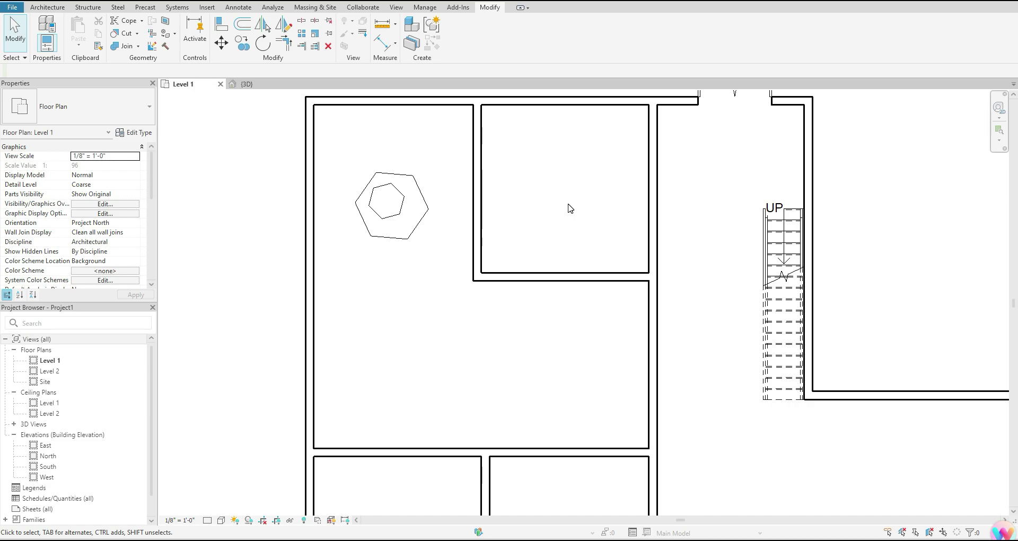
left_click(44, 9)
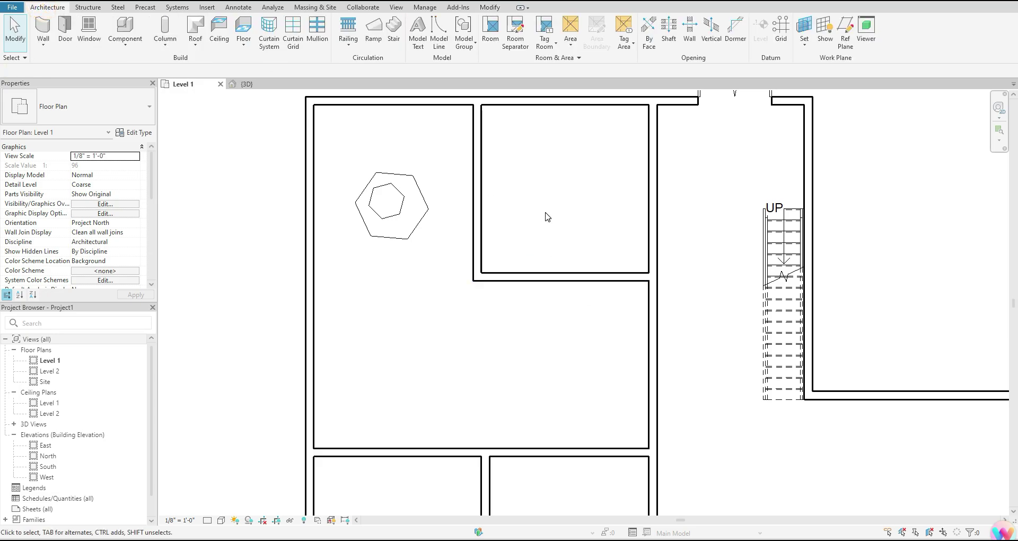